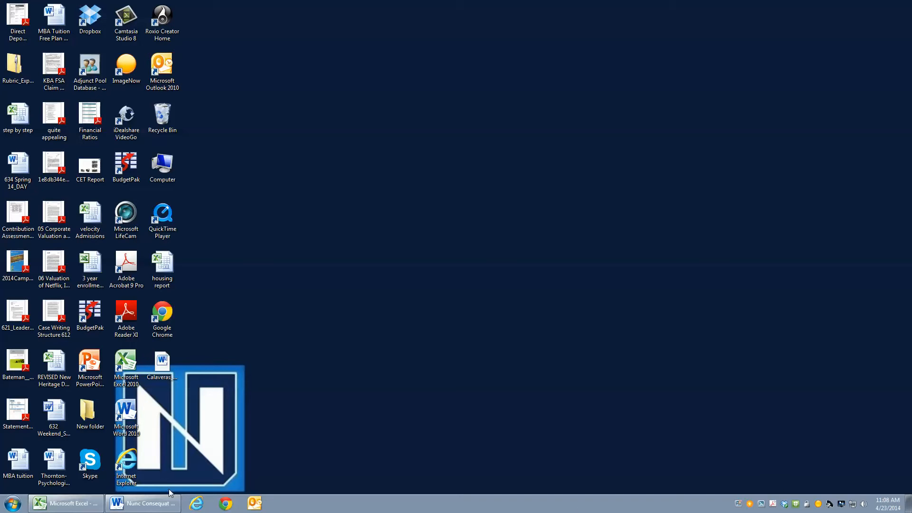
# - Switch to the butler spreads workbook in Excel and show the gridlines on the Income Statement sheet
pyautogui.click(143, 503)
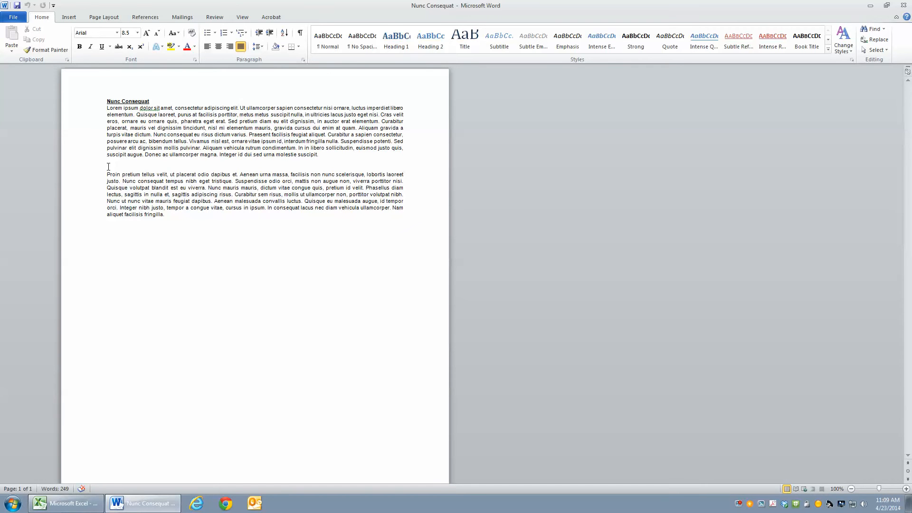
pyautogui.click(80, 510)
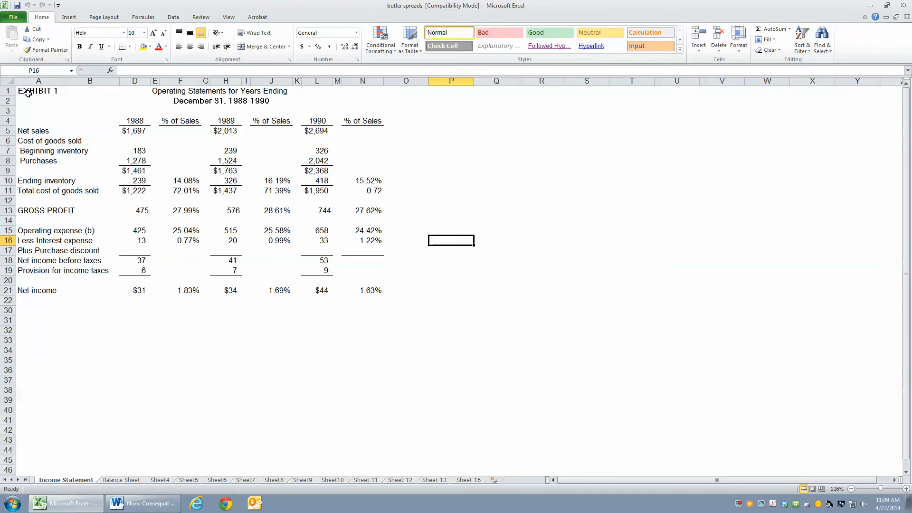
pyautogui.click(229, 18)
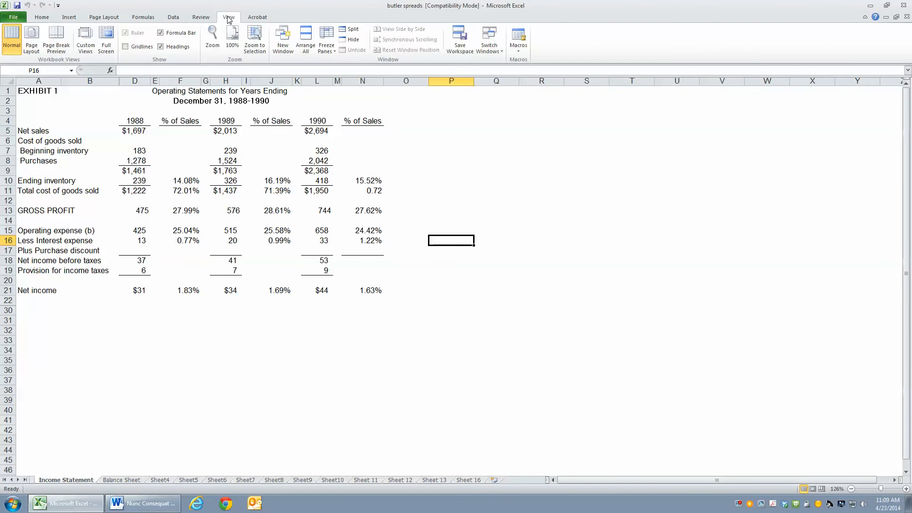
pyautogui.click(130, 47)
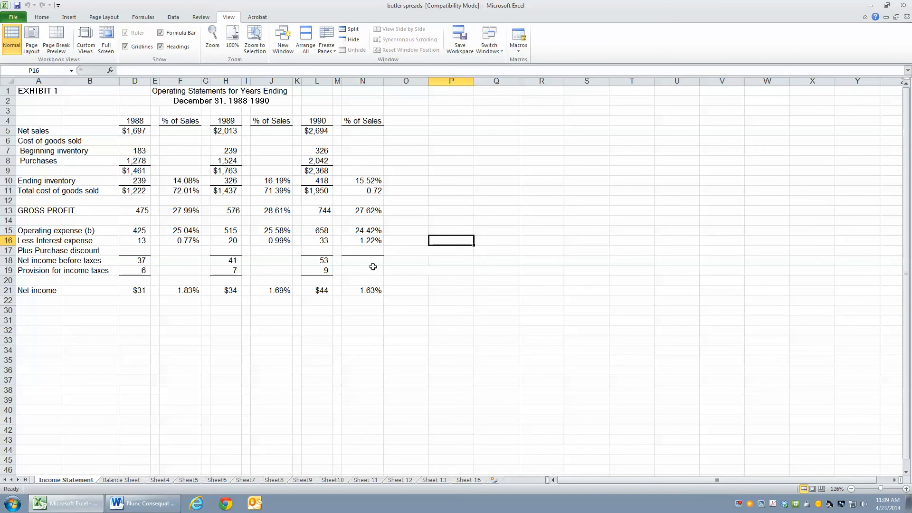
# - Apply the percentage format of cell N10 to the Total cost of goods sold cell N11 with Format Painter
pyautogui.click(374, 191)
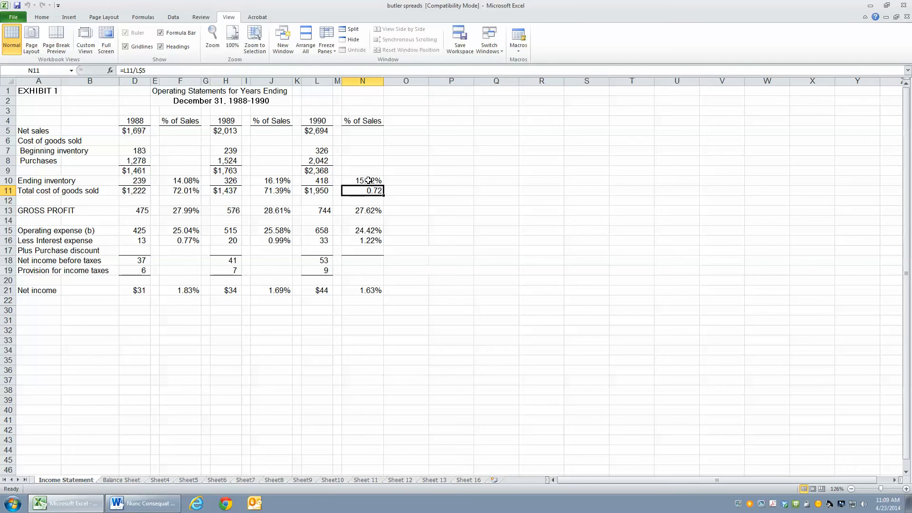
pyautogui.click(369, 181)
pyautogui.click(42, 17)
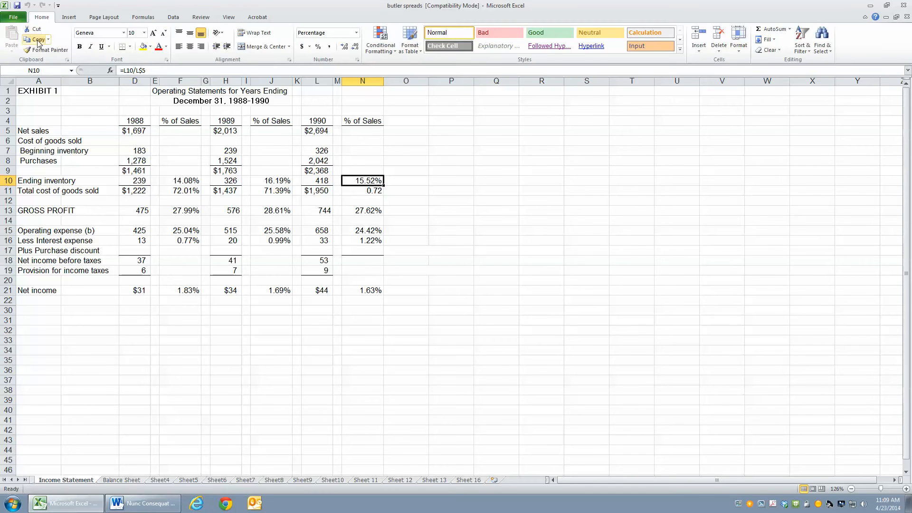
pyautogui.click(37, 51)
pyautogui.click(366, 191)
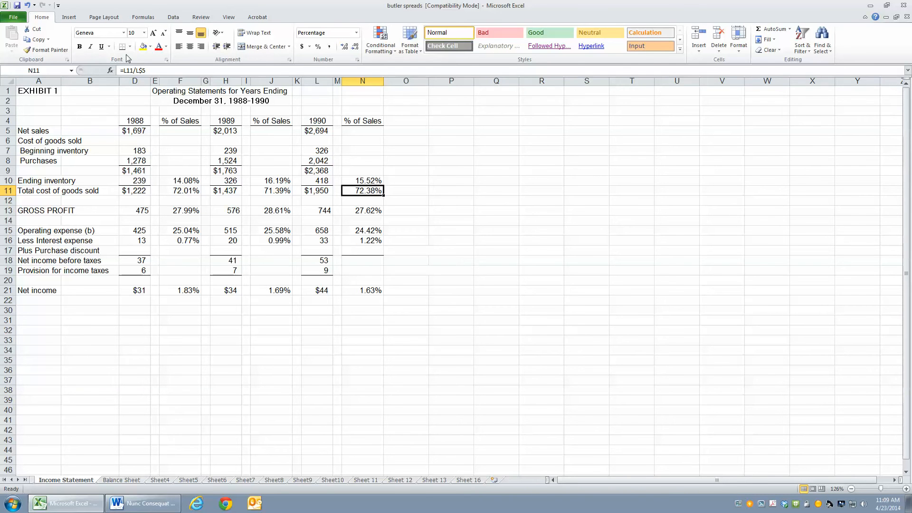
# - Hide the sheet's gridlines and copy the operating statements range A1:N21
pyautogui.click(229, 18)
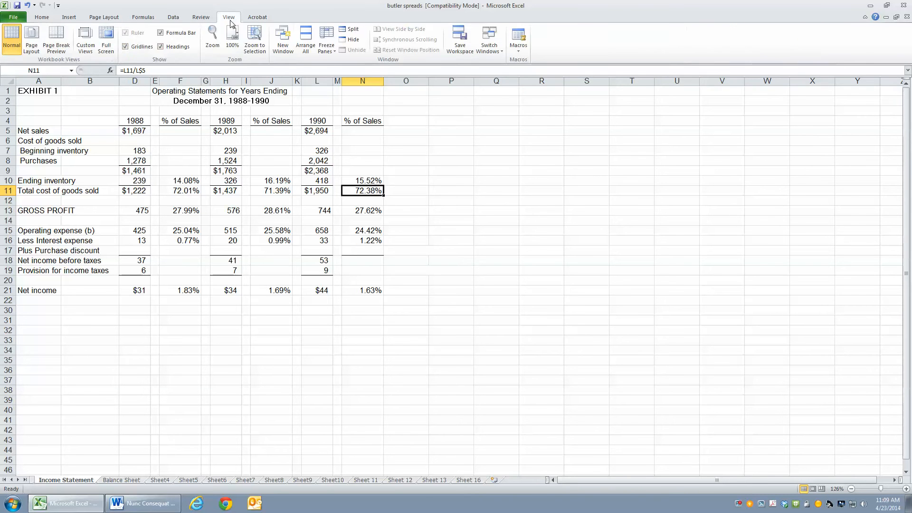
pyautogui.click(145, 48)
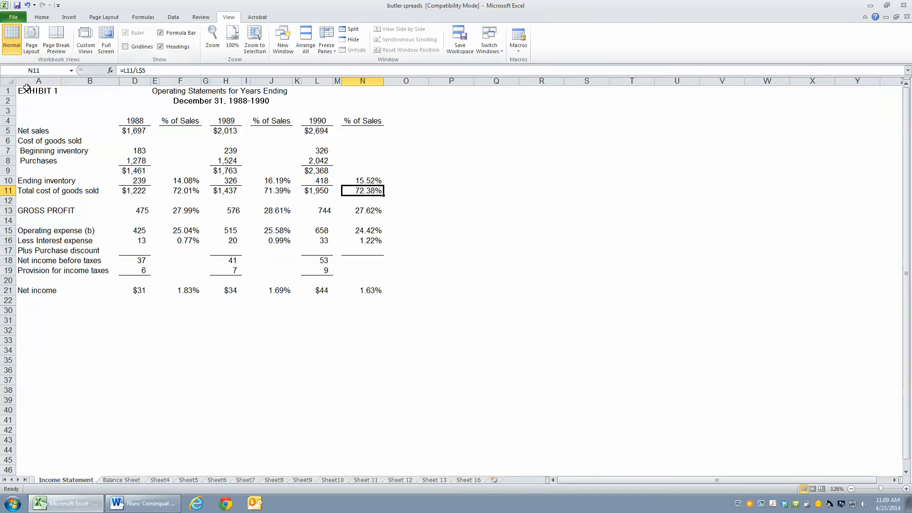
pyautogui.moveTo(29, 91); pyautogui.dragTo(356, 292)
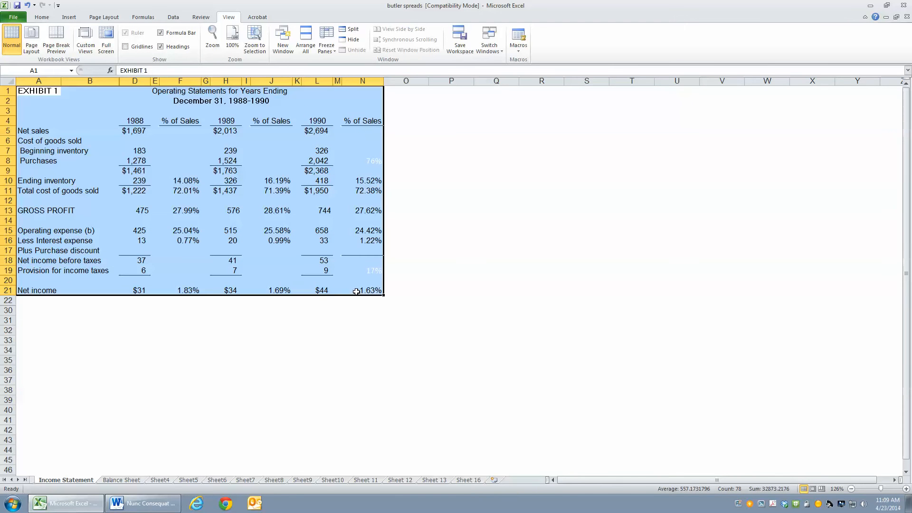
pyautogui.click(48, 90)
pyautogui.moveTo(56, 95); pyautogui.dragTo(354, 287)
pyautogui.rightClick(358, 145)
pyautogui.click(367, 163)
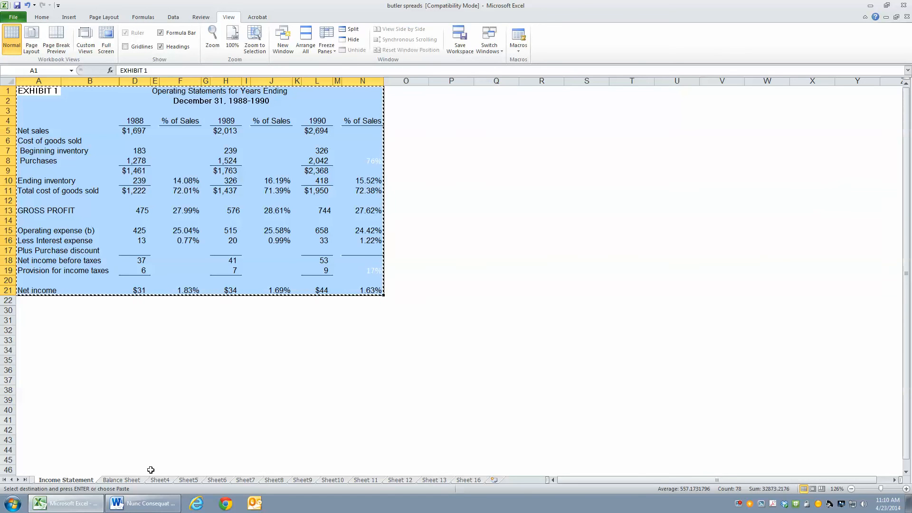
# - Switch to the Nunc Consequat document in Word and paste the range between the two paragraphs as a Microsoft Excel 2003 Worksheet Object
pyautogui.click(143, 503)
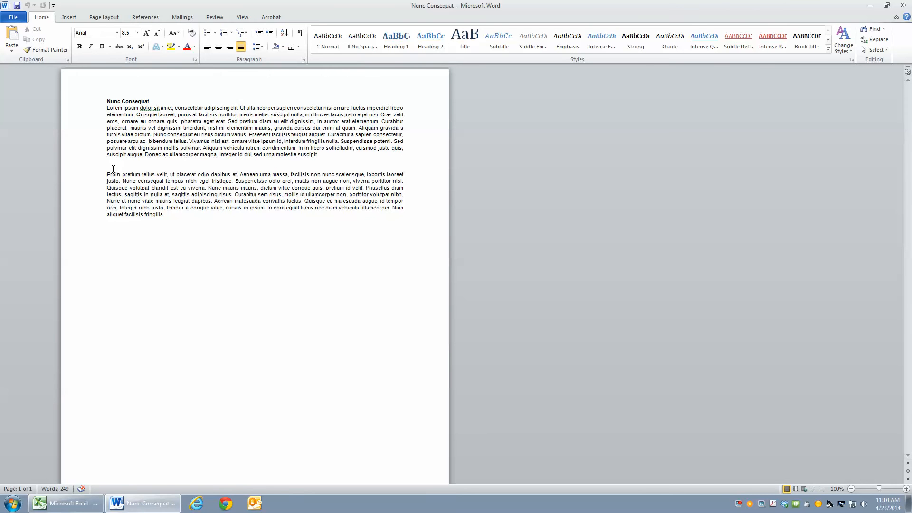
pyautogui.click(13, 53)
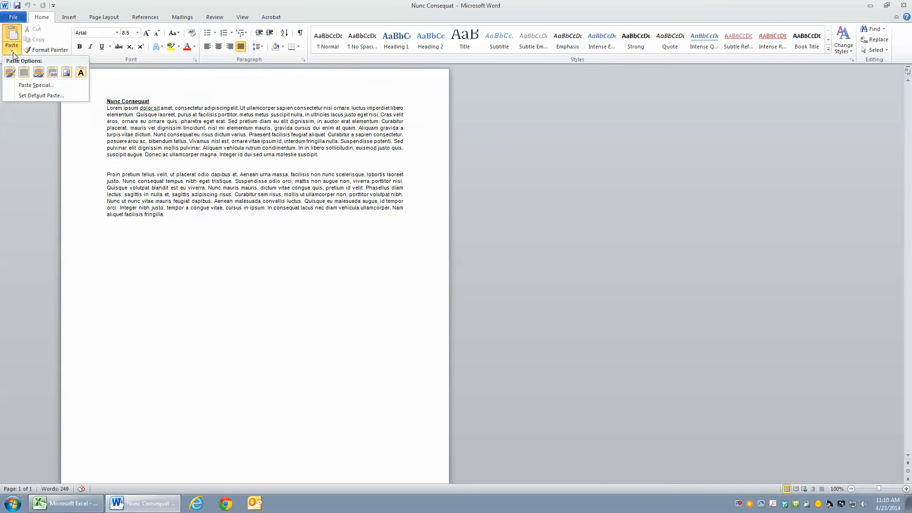
pyautogui.click(31, 85)
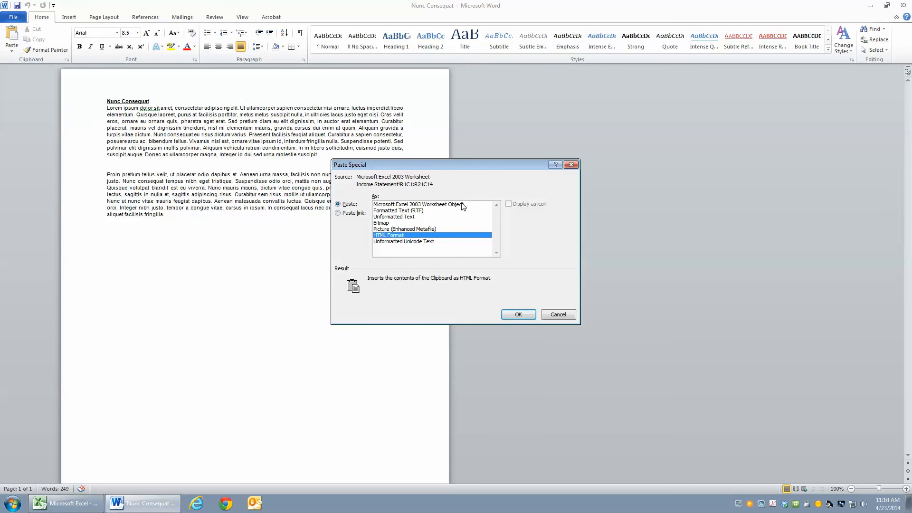
pyautogui.click(461, 205)
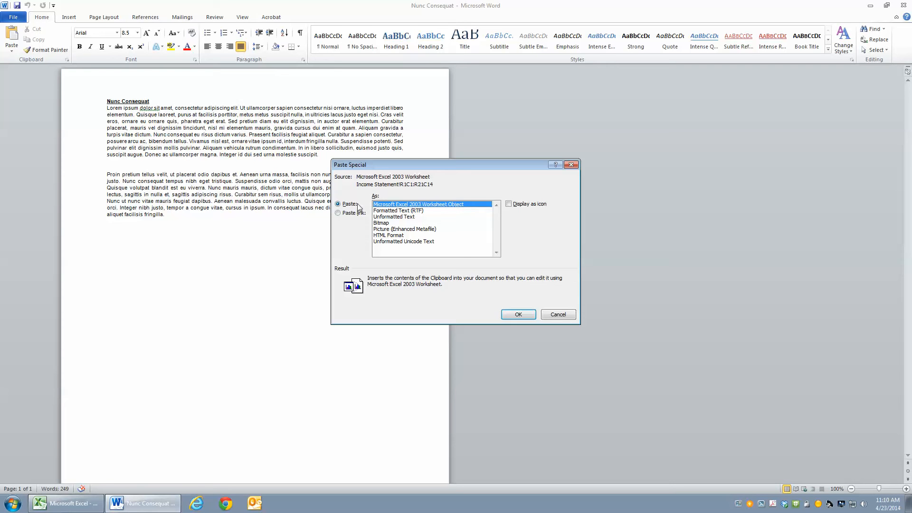
pyautogui.click(524, 312)
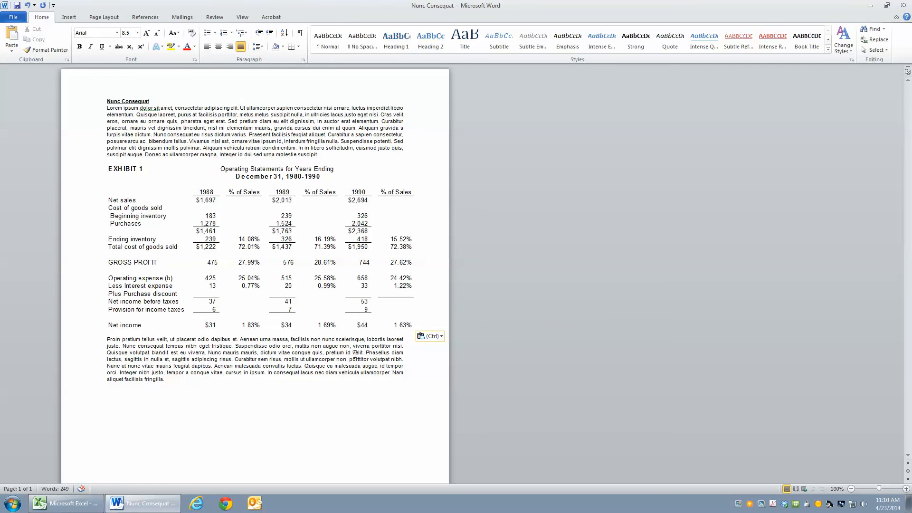
# - Resize the pasted operating statements table proportionally to about the width of the surrounding paragraphs, and deselect it
pyautogui.click(300, 222)
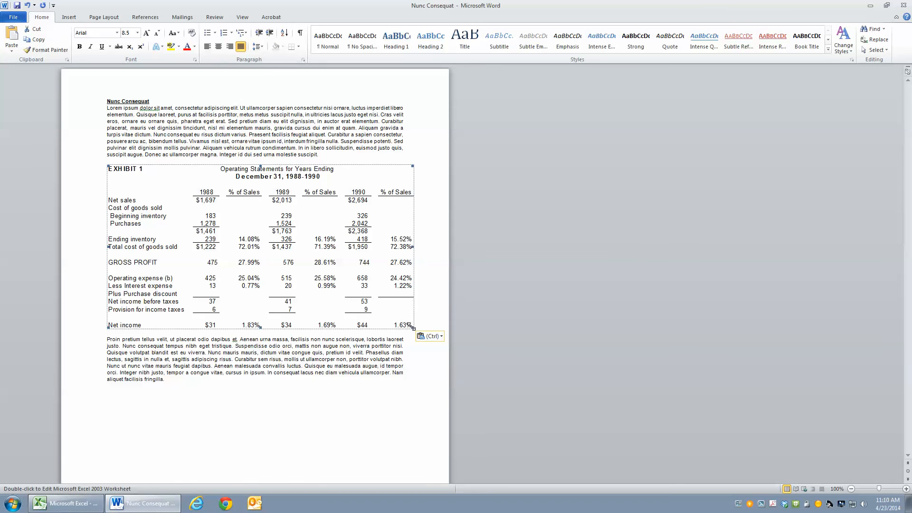
pyautogui.moveTo(413, 327); pyautogui.dragTo(345, 291)
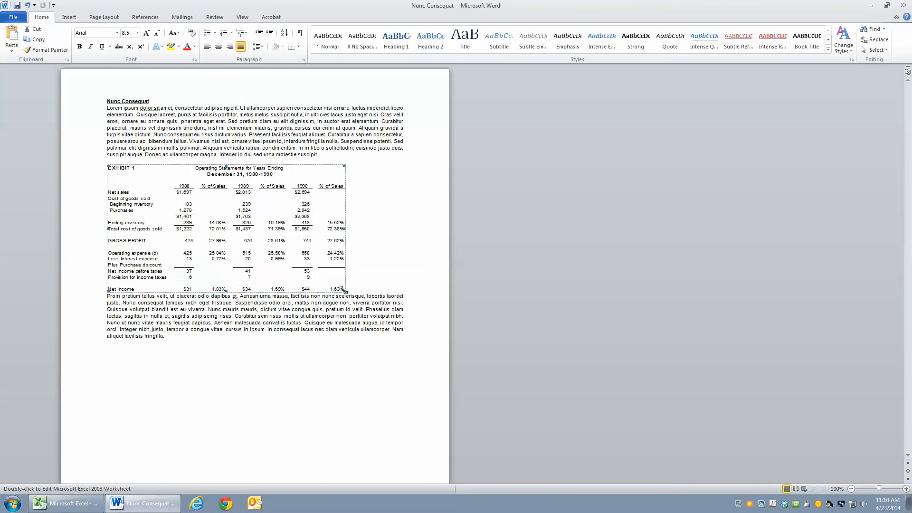
pyautogui.moveTo(345, 291); pyautogui.dragTo(406, 325)
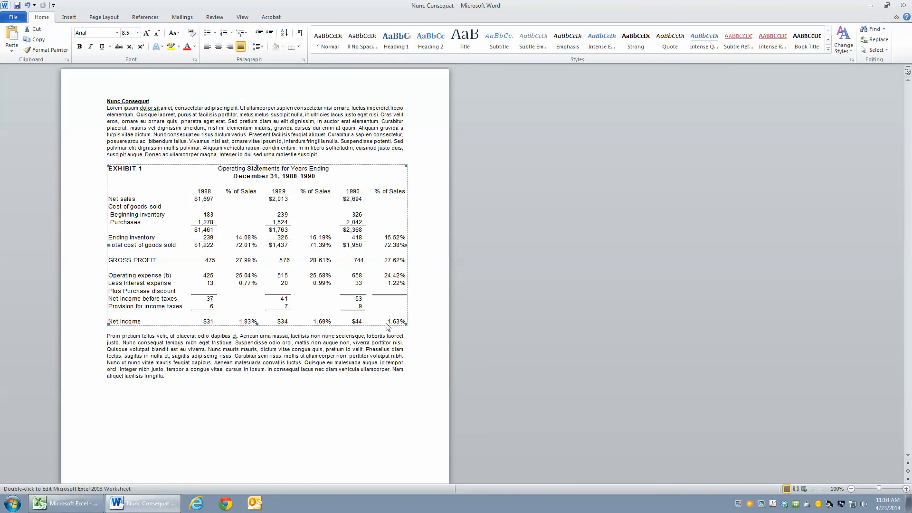
pyautogui.click(106, 338)
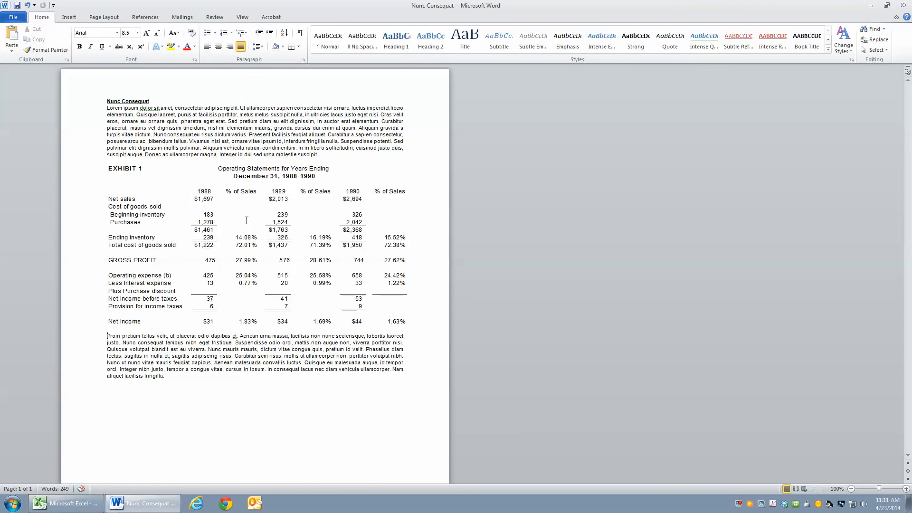
# - Open the embedded worksheet and examine the formulas in D11 and F11 and the contents of the Balance Sheet
pyautogui.doubleClick(247, 220)
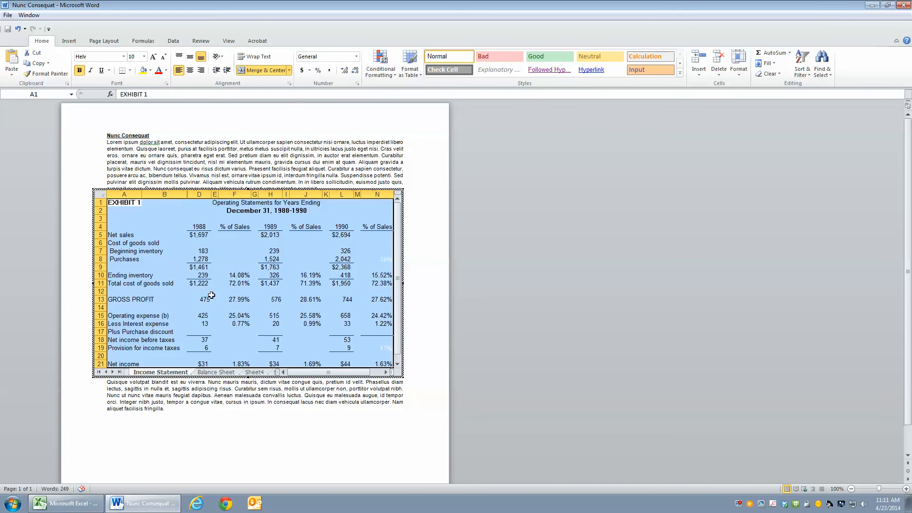
pyautogui.click(197, 284)
pyautogui.doubleClick(197, 284)
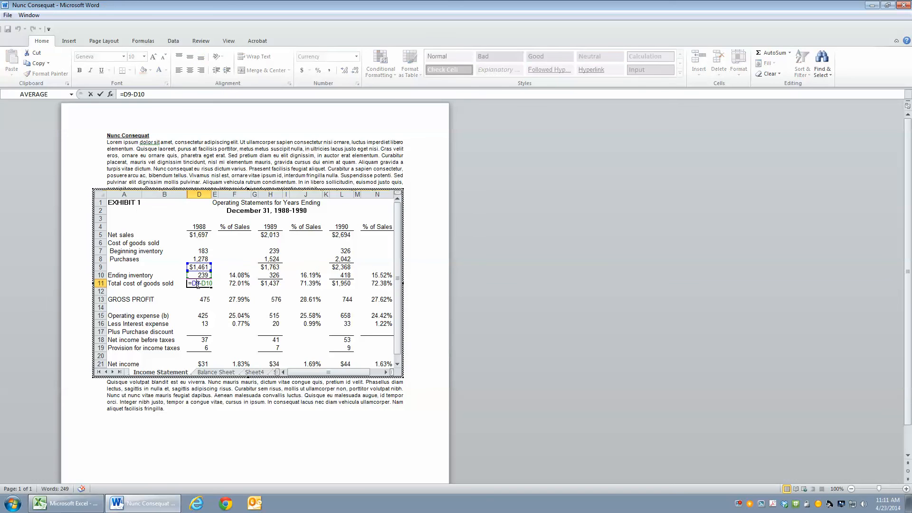
pyautogui.click(241, 285)
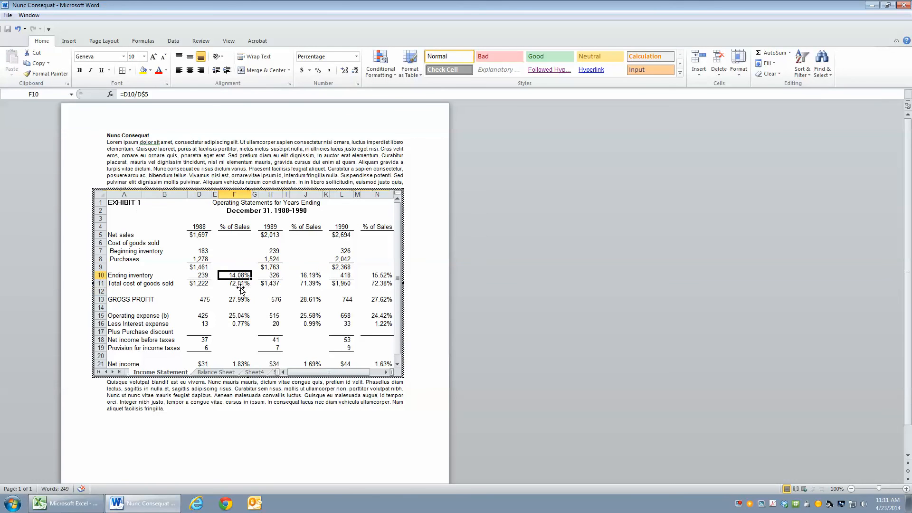
pyautogui.doubleClick(241, 284)
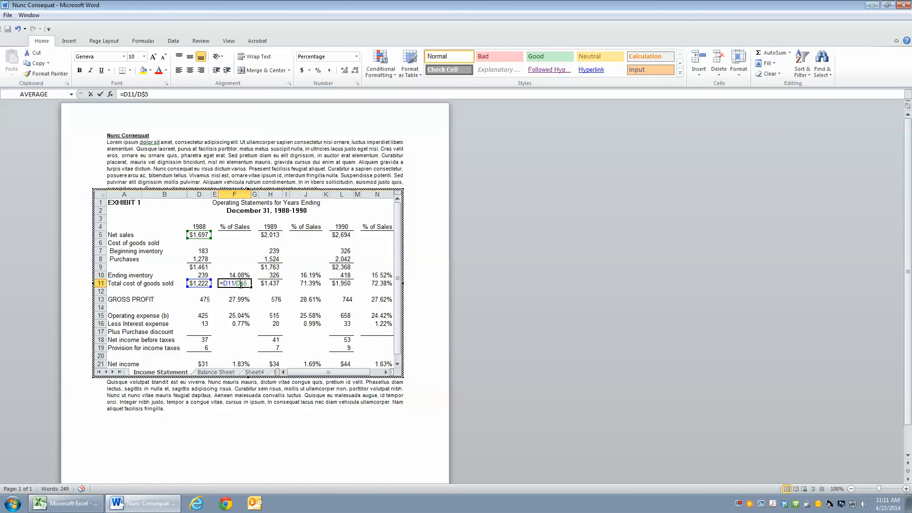
pyautogui.click(241, 308)
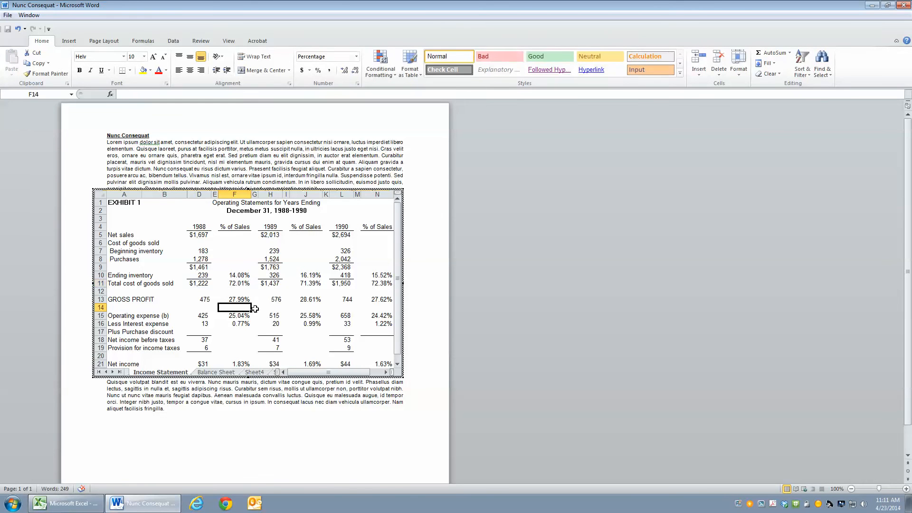
pyautogui.click(218, 373)
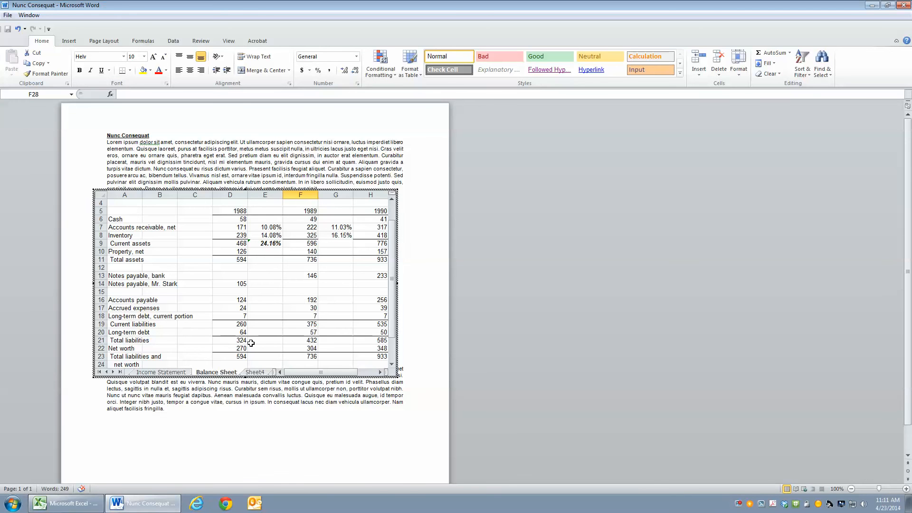
pyautogui.click(176, 374)
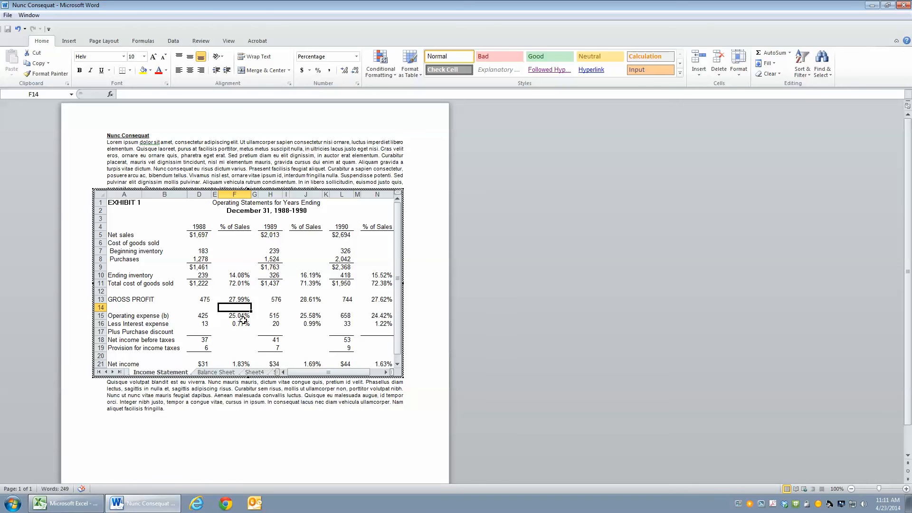
# - Try to change the starting year in the embedded sheet's date heading to 89, cancel the edit and leave the embedded worksheet
pyautogui.doubleClick(237, 228)
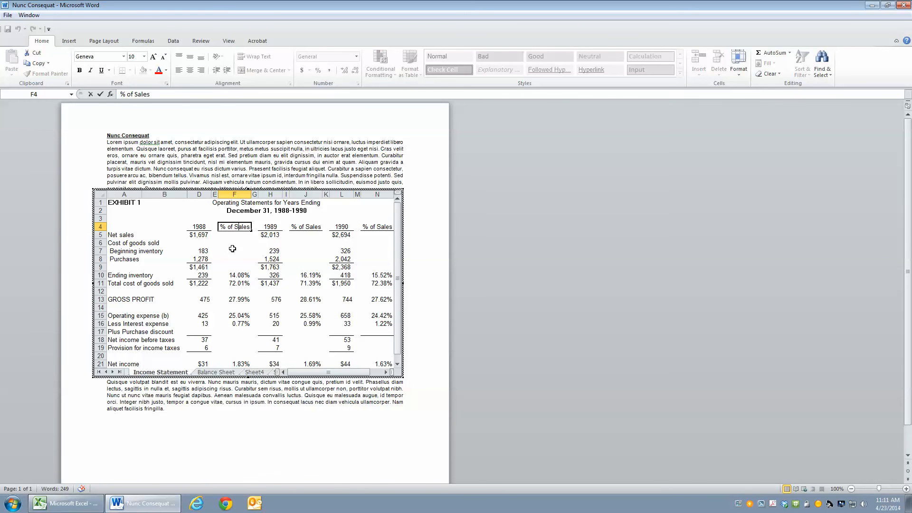
pyautogui.click(245, 210)
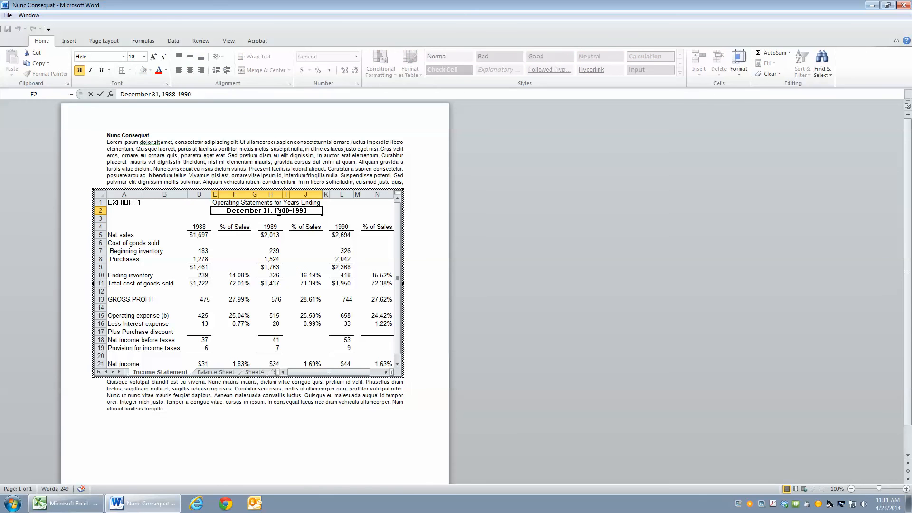
pyautogui.moveTo(283, 212); pyautogui.dragTo(291, 214)
pyautogui.write('89')
pyautogui.press('Escape')
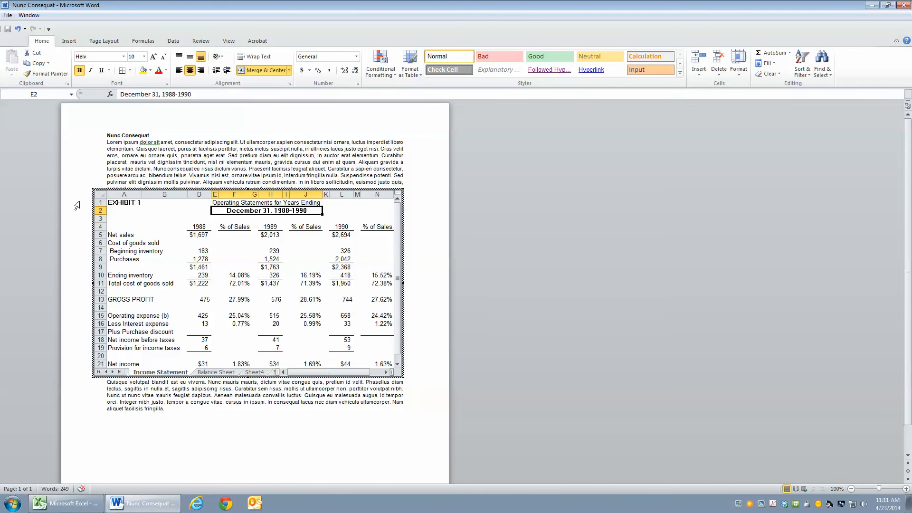
pyautogui.click(430, 309)
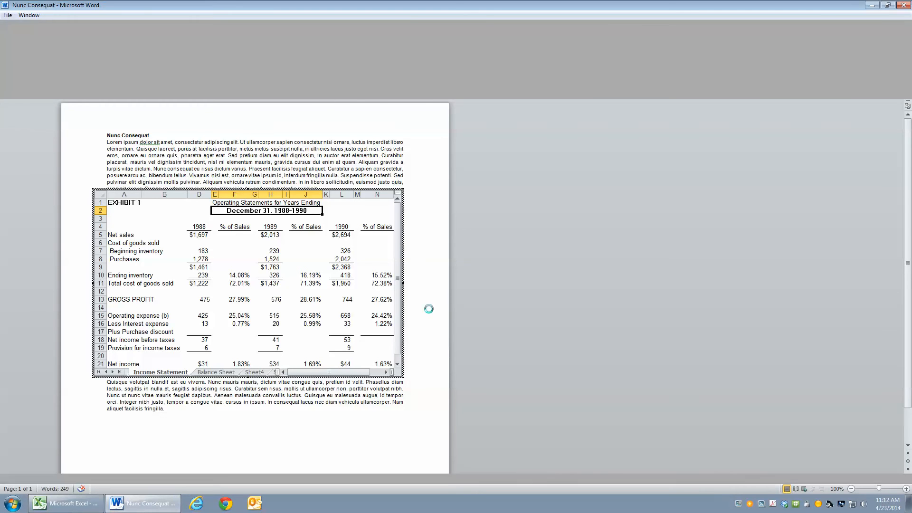